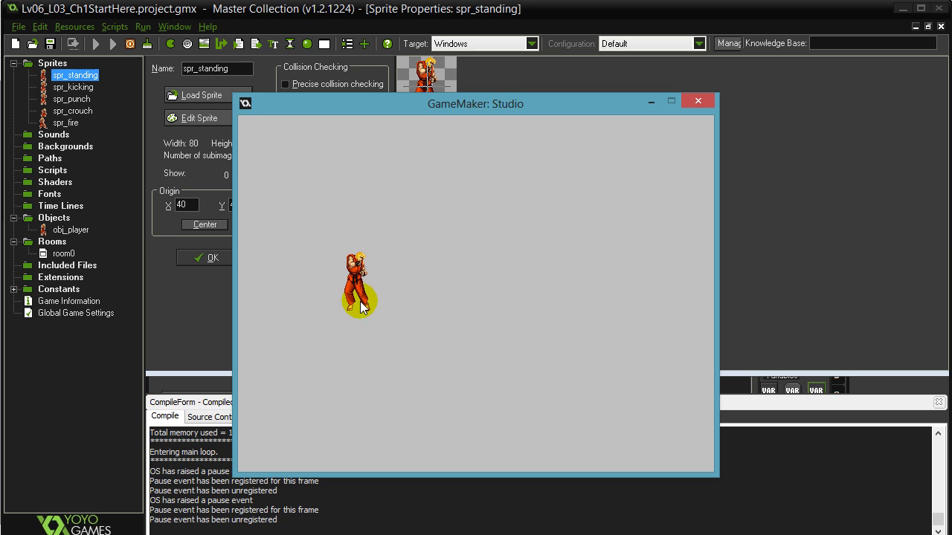
- Trigger the kick five times with K in the running game, then close the game window
{"action": "key", "text": "k"}
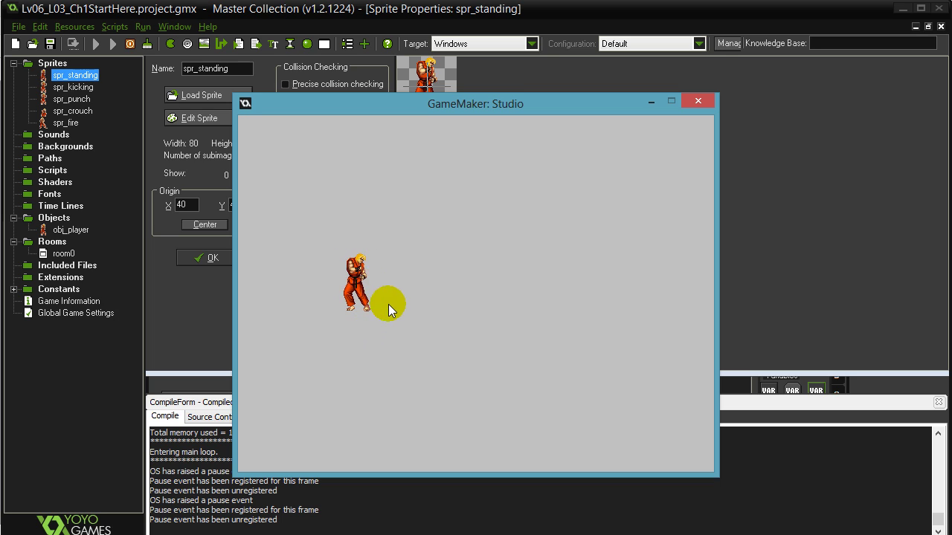
{"action": "key", "text": "k"}
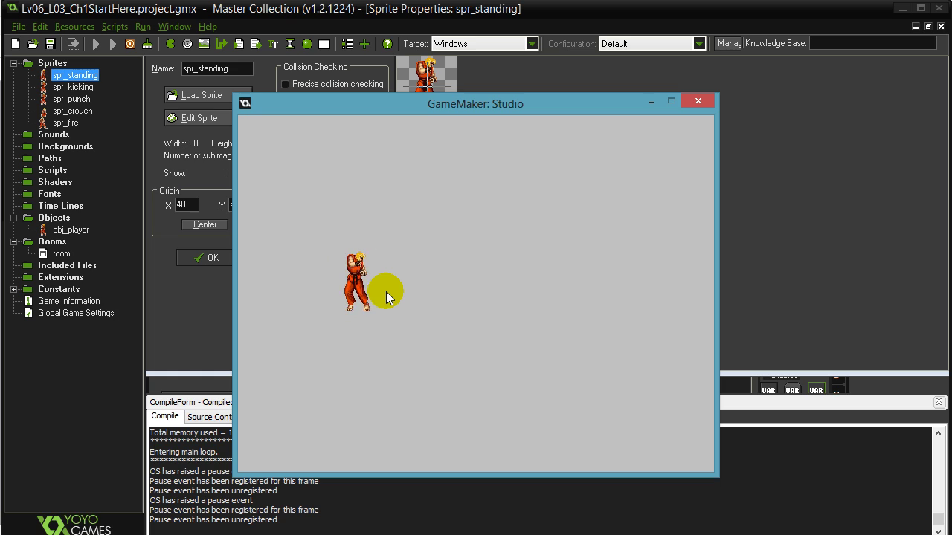
{"action": "key", "text": "k"}
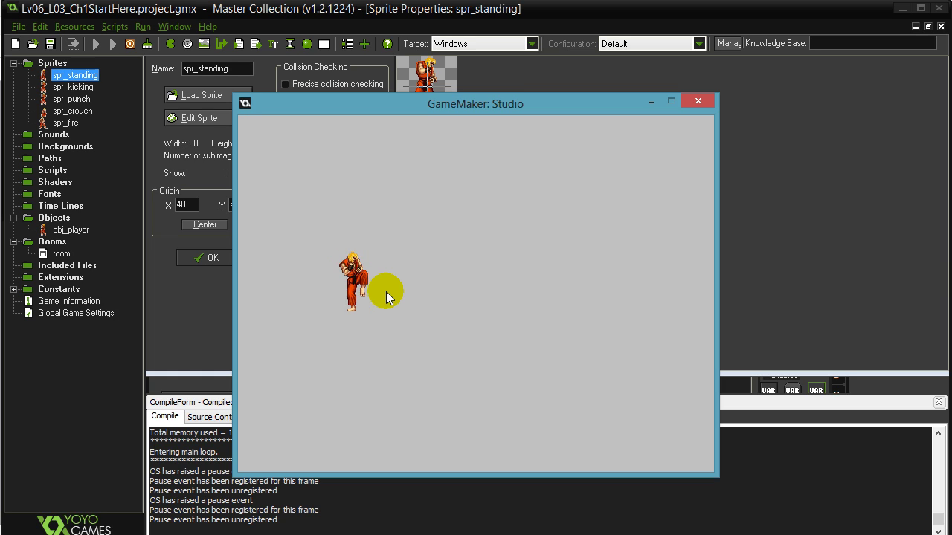
{"action": "key", "text": "k"}
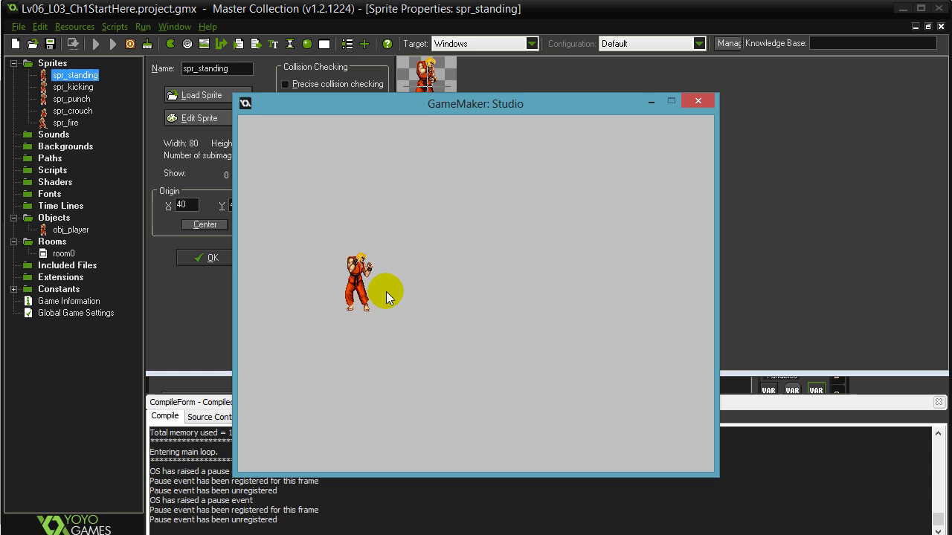
{"action": "key", "text": "k"}
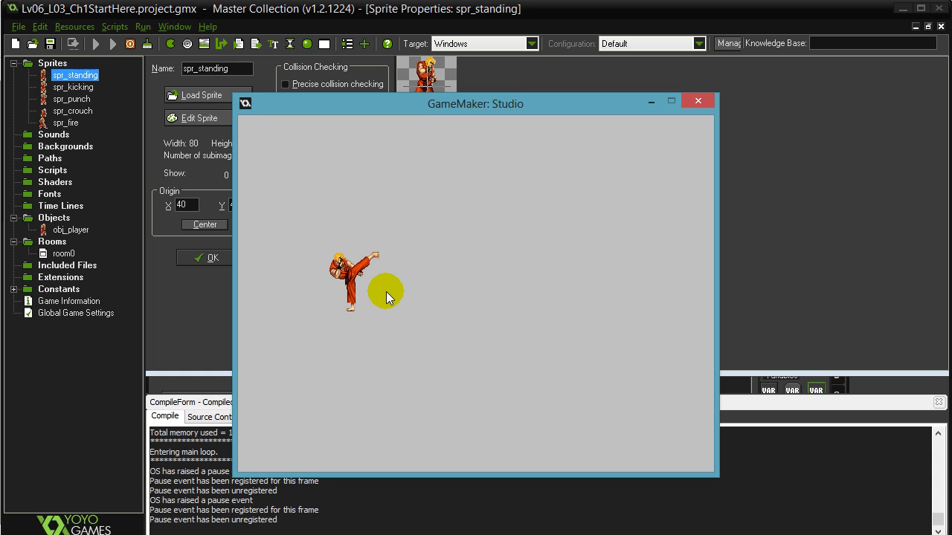
{"action": "left_click", "coordinate": [699, 102]}
- Open spr_standing in the sprite editor and step through its four frames, ending on image 0
{"action": "left_click", "coordinate": [83, 77]}
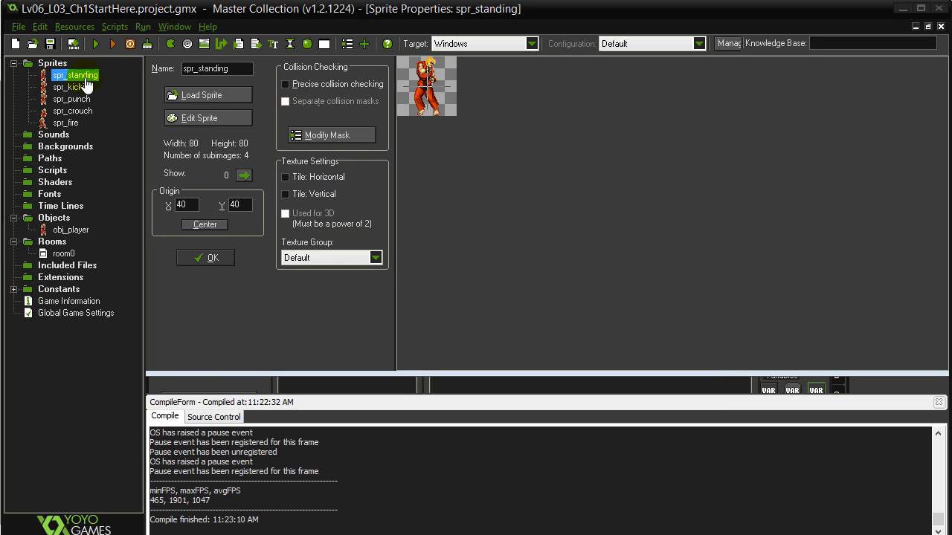
{"action": "left_click", "coordinate": [197, 117]}
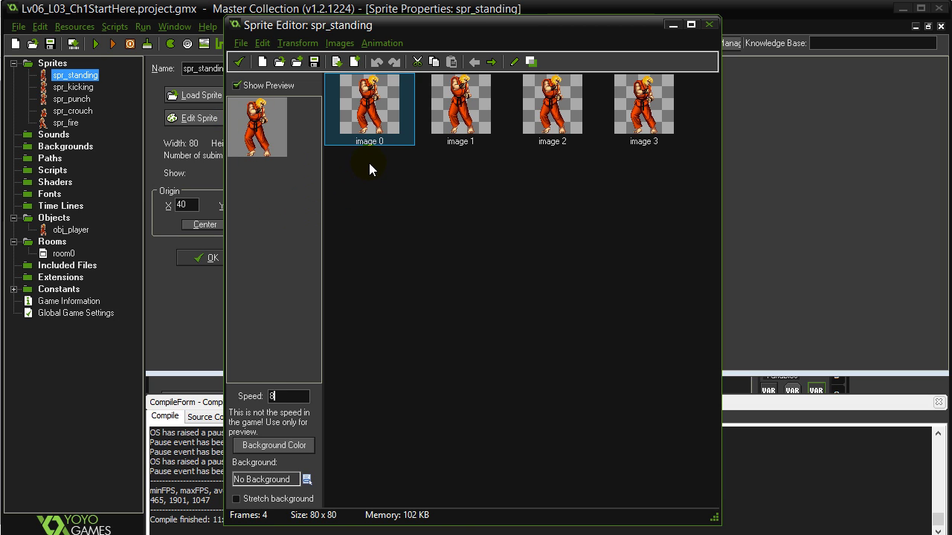
{"action": "left_click", "coordinate": [431, 107]}
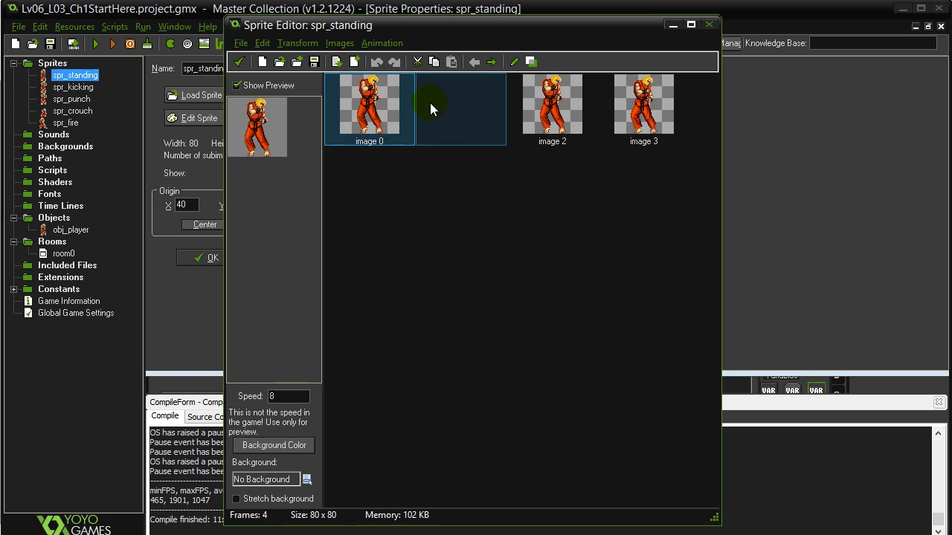
{"action": "left_click", "coordinate": [552, 104]}
{"action": "left_click", "coordinate": [643, 104]}
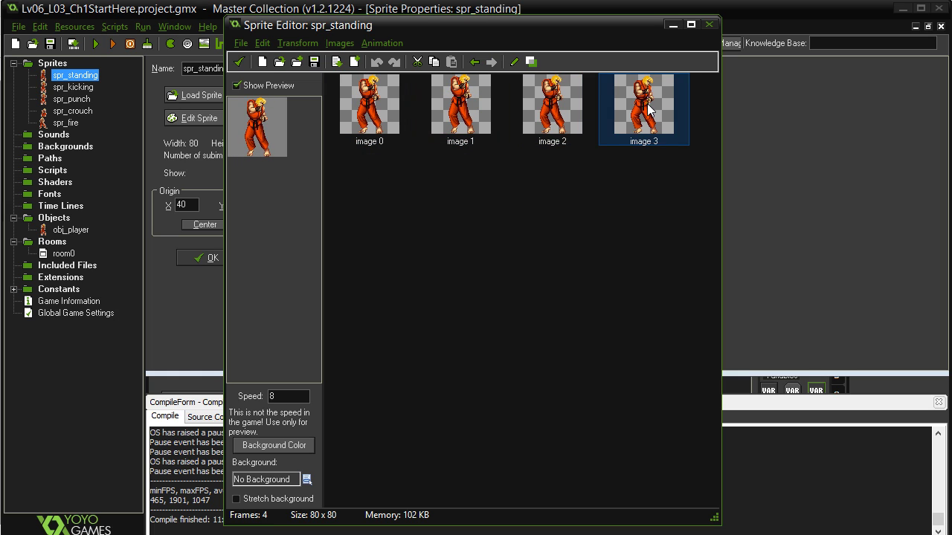
{"action": "left_click", "coordinate": [394, 113]}
{"action": "key", "text": "Right"}
{"action": "key", "text": "Right"}
{"action": "key", "text": "Right"}
{"action": "left_click", "coordinate": [408, 113]}
{"action": "left_click", "coordinate": [468, 111]}
{"action": "left_click", "coordinate": [557, 112]}
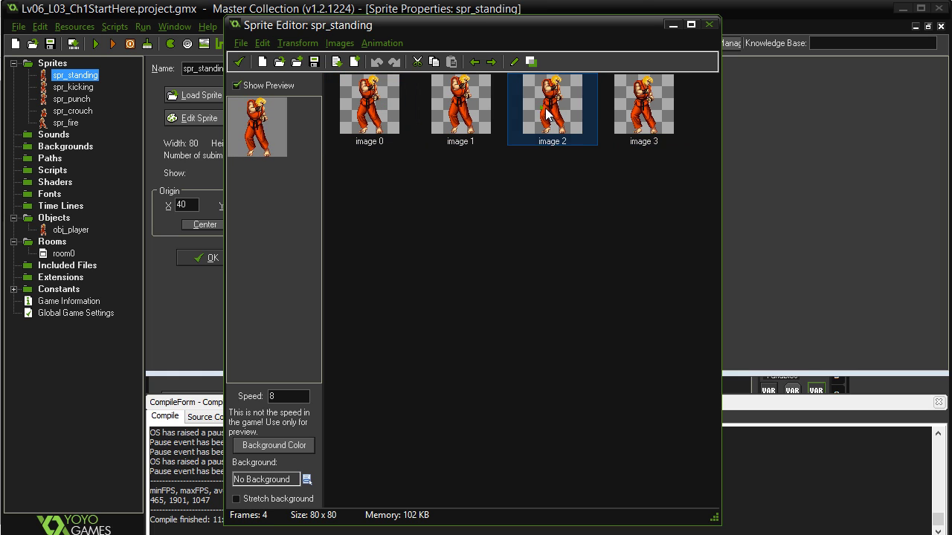
{"action": "left_click", "coordinate": [635, 113]}
{"action": "left_click", "coordinate": [365, 108]}
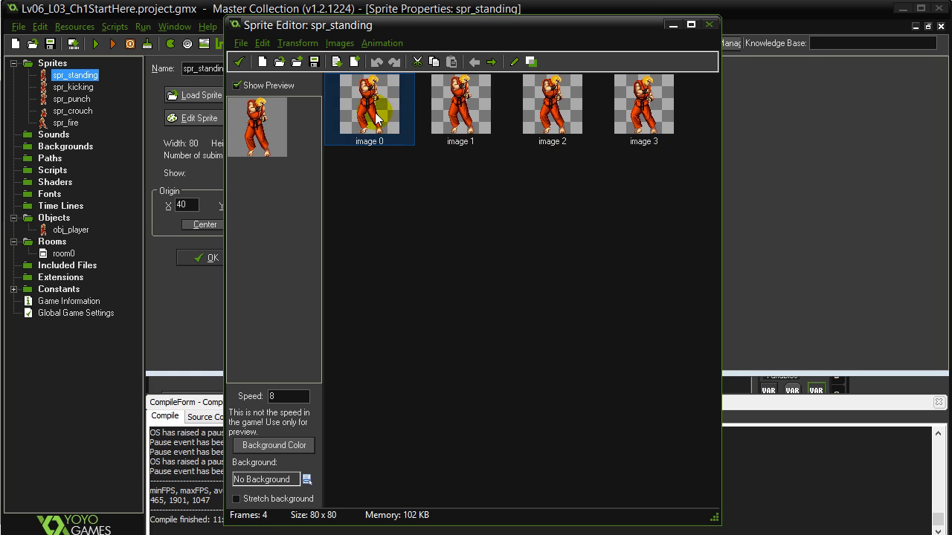
{"action": "left_click", "coordinate": [364, 102]}
- Compare pairs of standing frames, drag image 3 into image 2's position, and close the editor
{"action": "left_click", "coordinate": [455, 111], "text": "shift"}
{"action": "left_click", "coordinate": [535, 117], "text": "shift"}
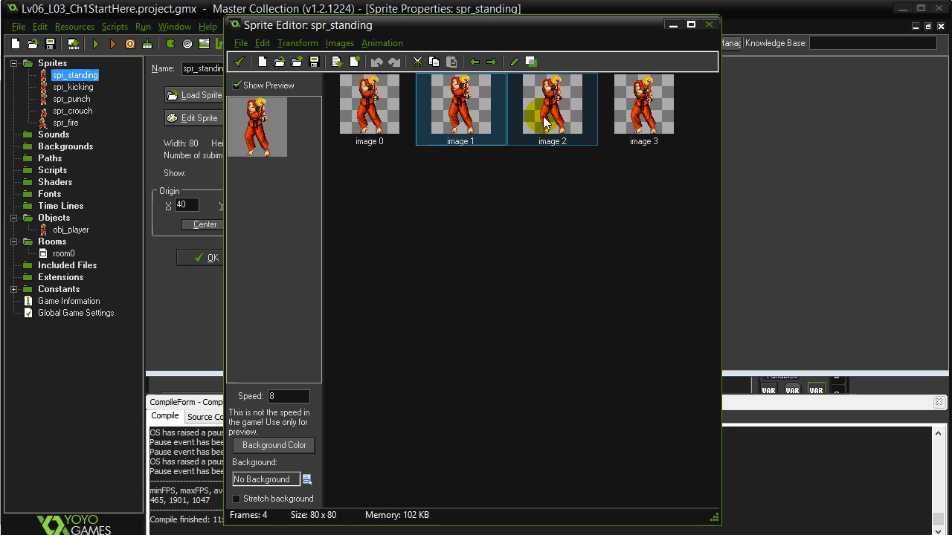
{"action": "left_click", "coordinate": [645, 119], "text": "shift"}
{"action": "left_click", "coordinate": [379, 123], "text": "ctrl"}
{"action": "left_click", "coordinate": [455, 119], "text": "shift"}
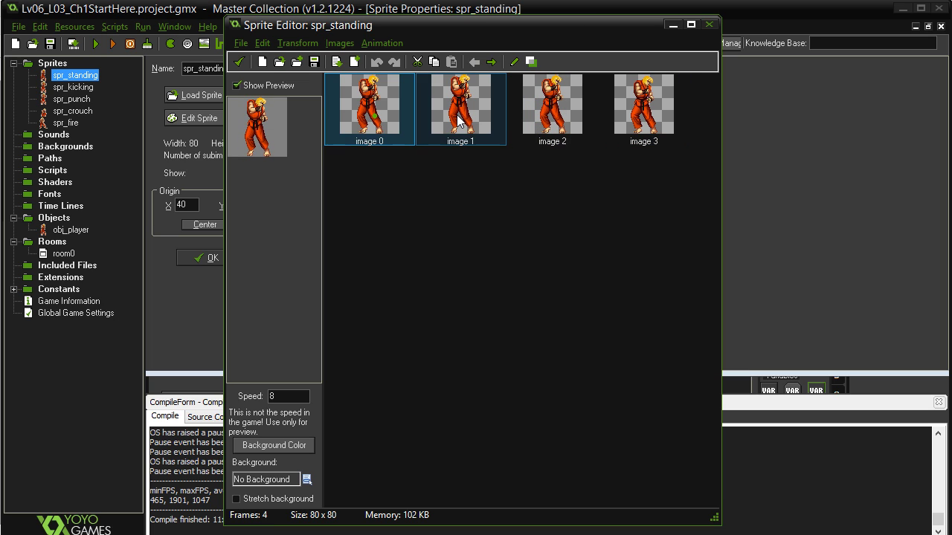
{"action": "left_click", "coordinate": [543, 122], "text": "shift"}
{"action": "left_click", "coordinate": [640, 123], "text": "shift"}
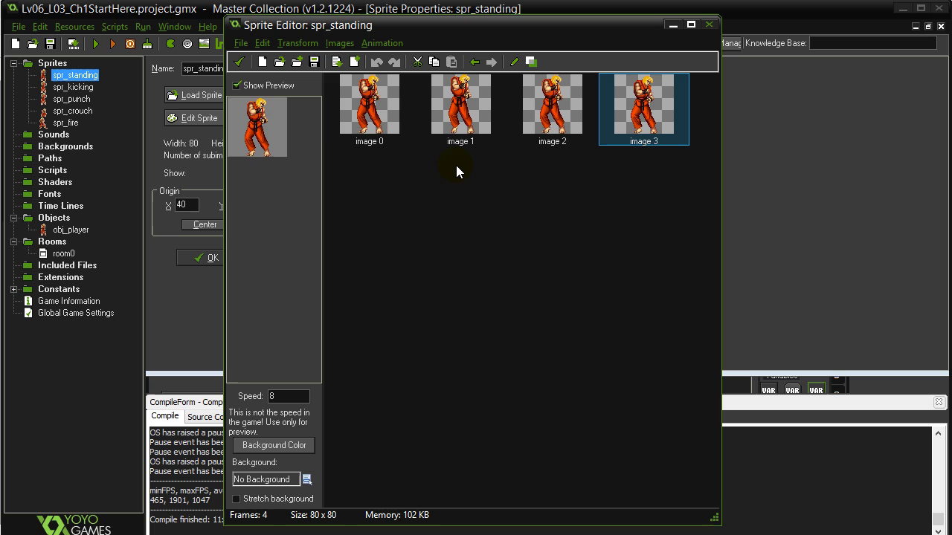
{"action": "left_click", "coordinate": [554, 113], "text": "shift"}
{"action": "left_click", "coordinate": [619, 111]}
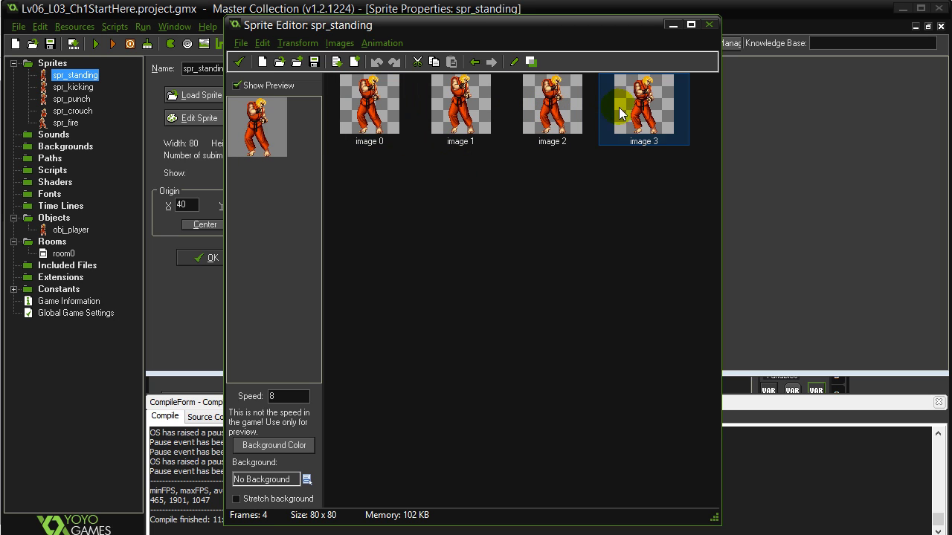
{"action": "left_click_drag", "start_coordinate": [637, 112], "coordinate": [562, 107]}
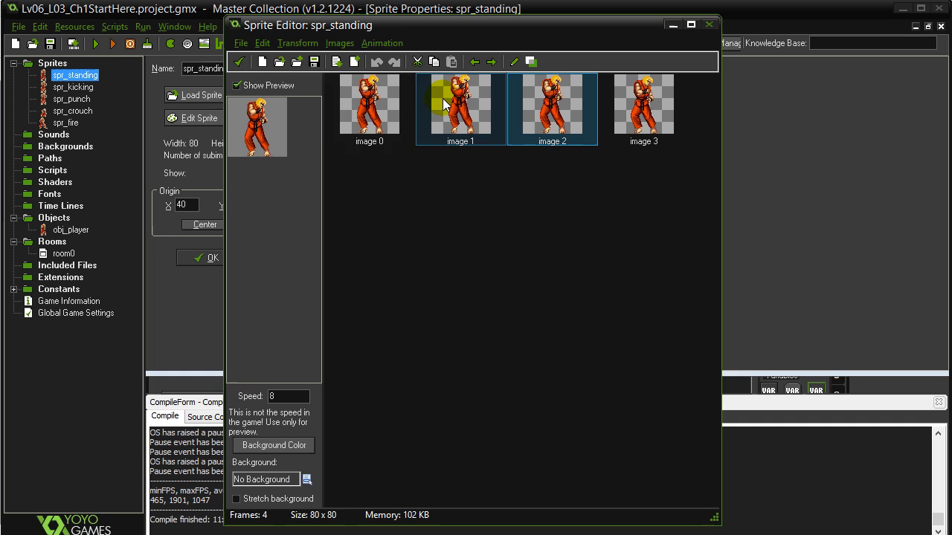
{"action": "left_click", "coordinate": [230, 66]}
{"action": "double_click", "coordinate": [75, 87]}
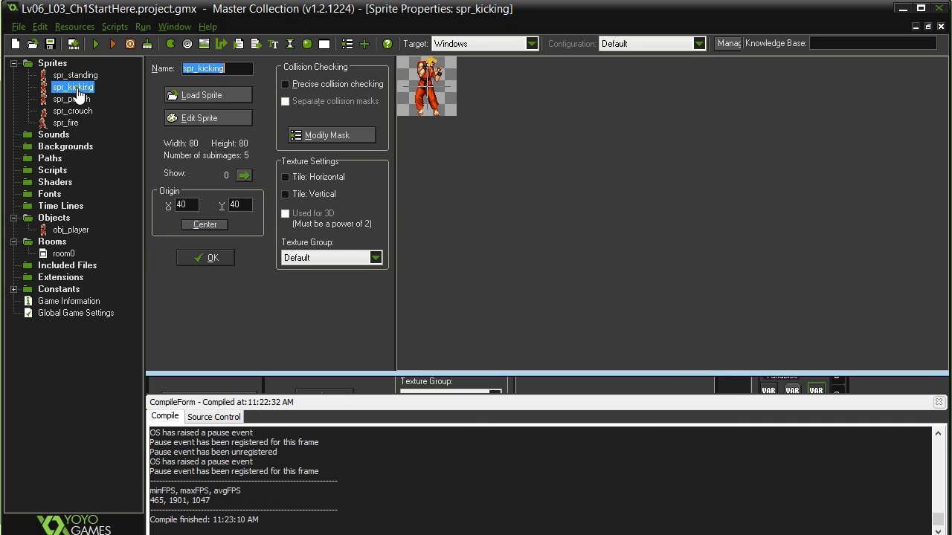
{"action": "left_click", "coordinate": [218, 119]}
{"action": "left_click", "coordinate": [568, 93]}
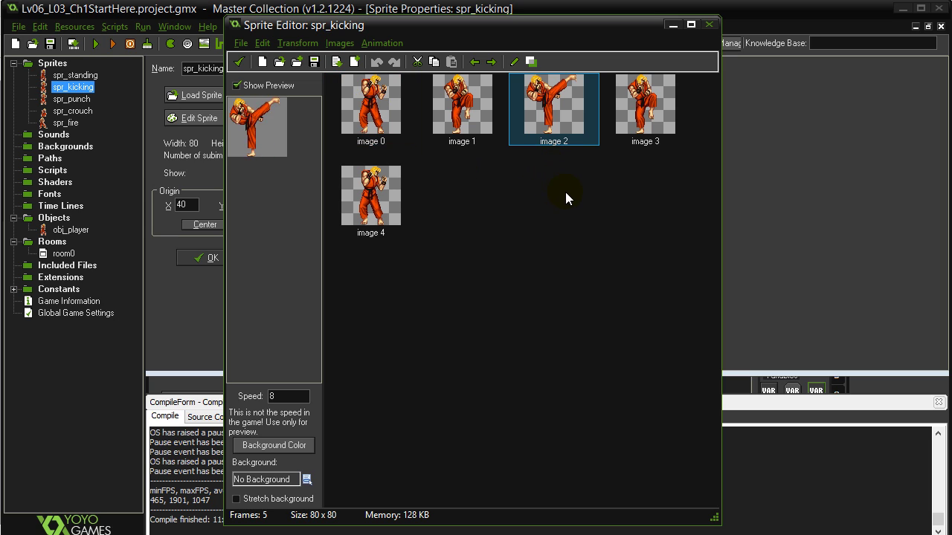
{"action": "left_click", "coordinate": [564, 122]}
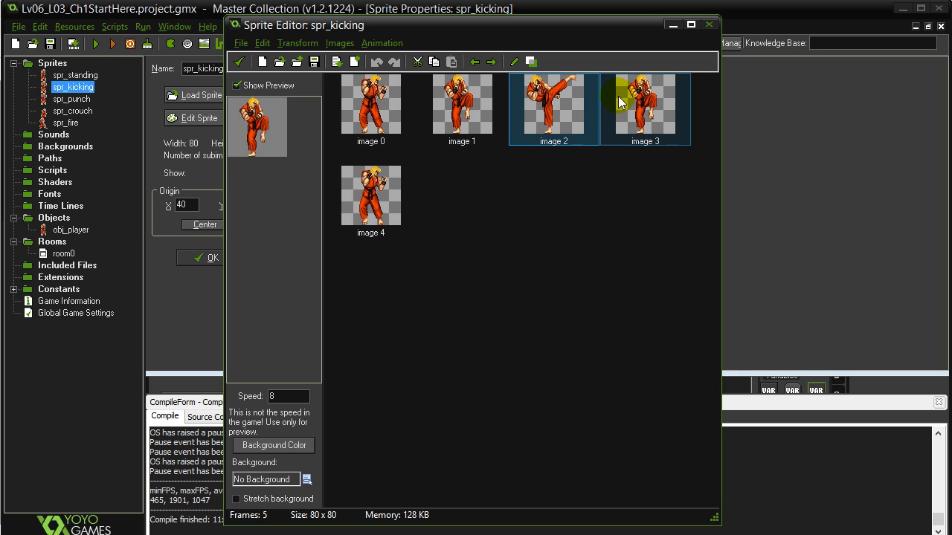
{"action": "left_click", "coordinate": [647, 104]}
{"action": "left_click", "coordinate": [382, 197]}
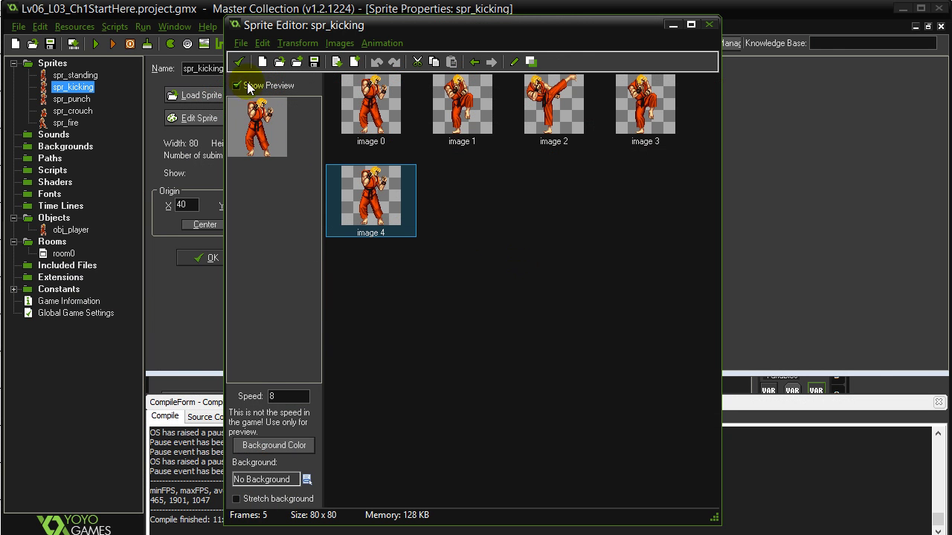
{"action": "left_click", "coordinate": [239, 63]}
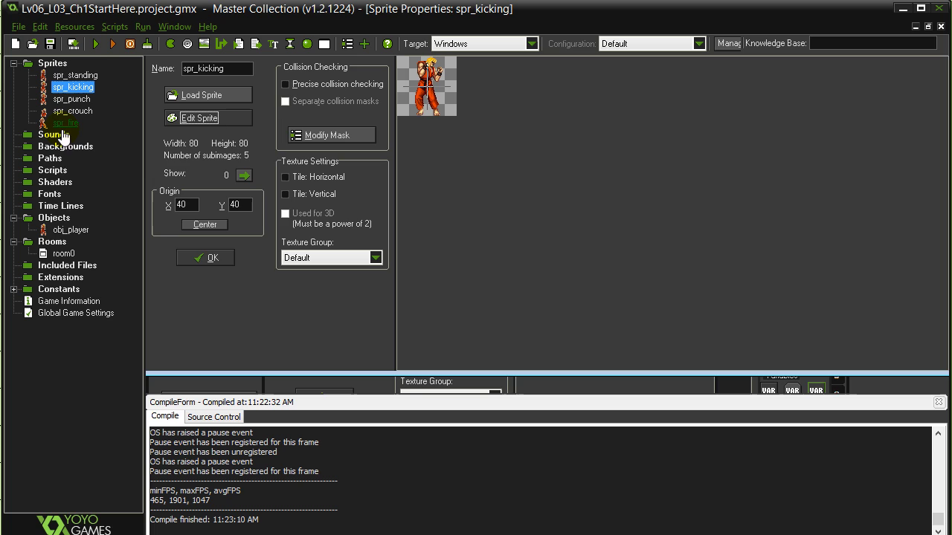
- Add the line image_index=0 after image_speed in obj_player's press K-key code
{"action": "double_click", "coordinate": [67, 234]}
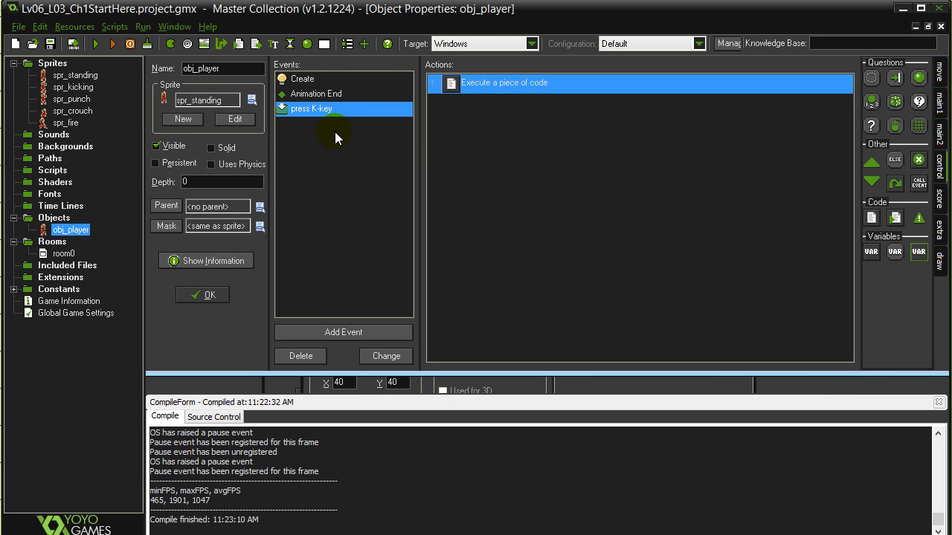
{"action": "left_click", "coordinate": [314, 111]}
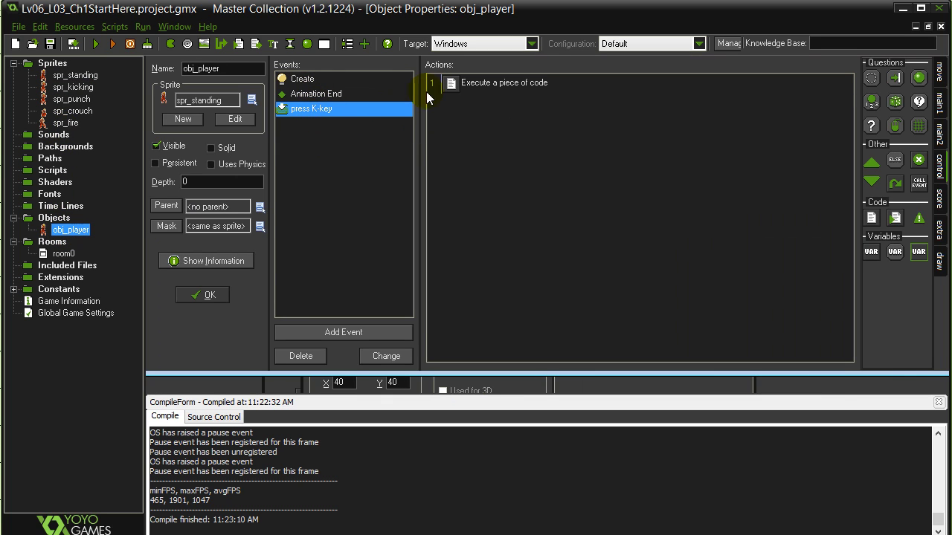
{"action": "double_click", "coordinate": [450, 86]}
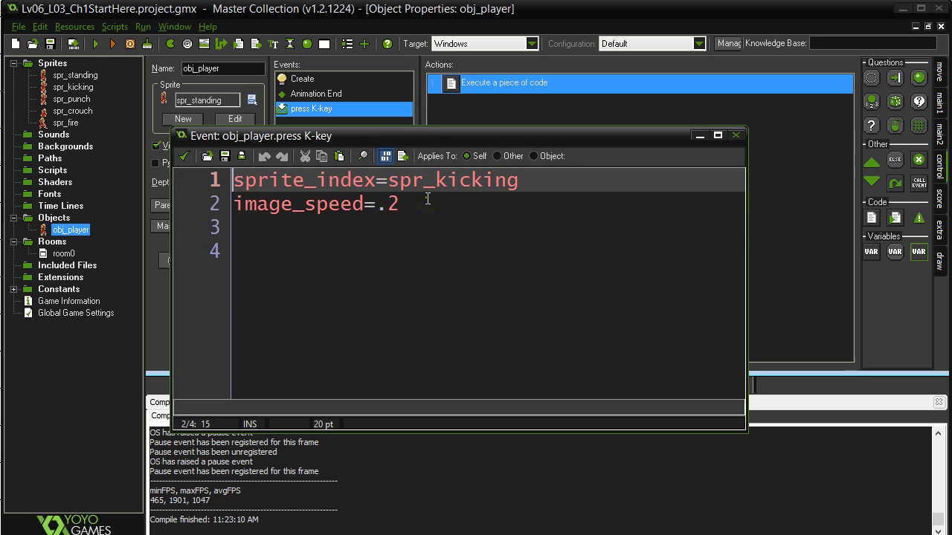
{"action": "key", "text": "Return"}
{"action": "type", "text": "image"}
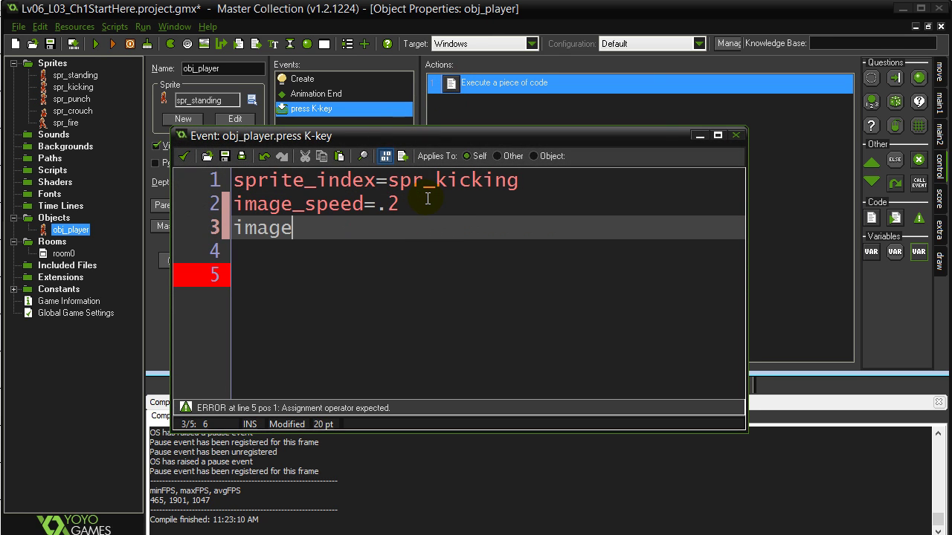
{"action": "type", "text": "_index=0"}
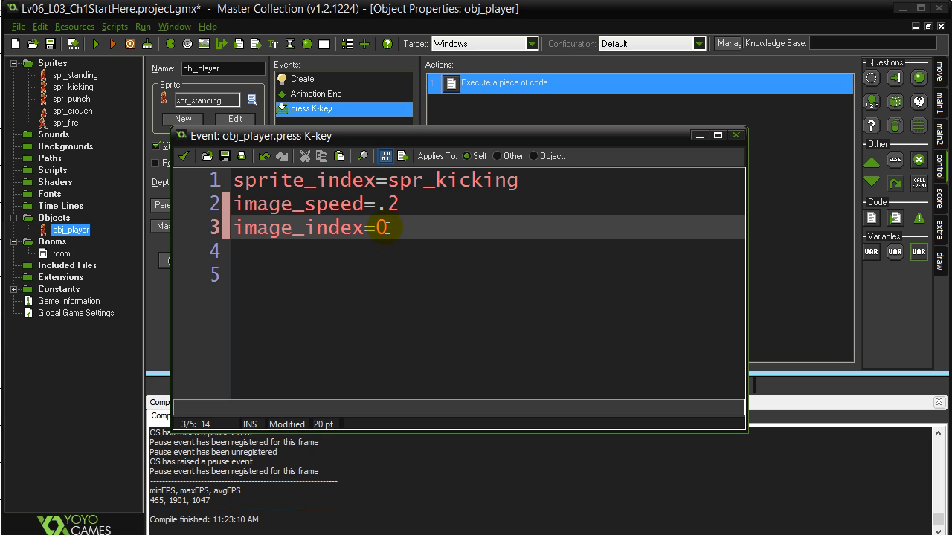
- Review the K-key code's spr_kicking and image_index=0 lines, then move to the Animation End event
{"action": "left_click_drag", "start_coordinate": [387, 180], "coordinate": [535, 190]}
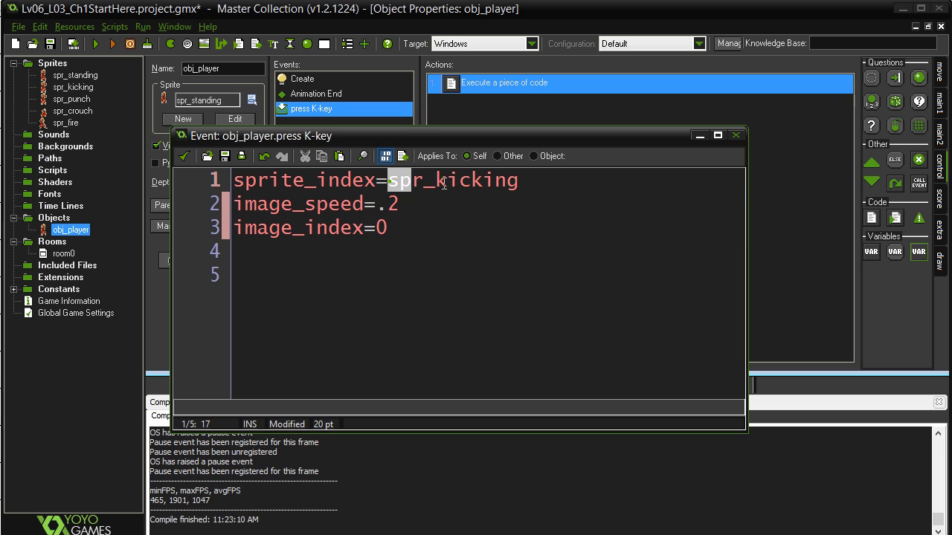
{"action": "double_click", "coordinate": [383, 229]}
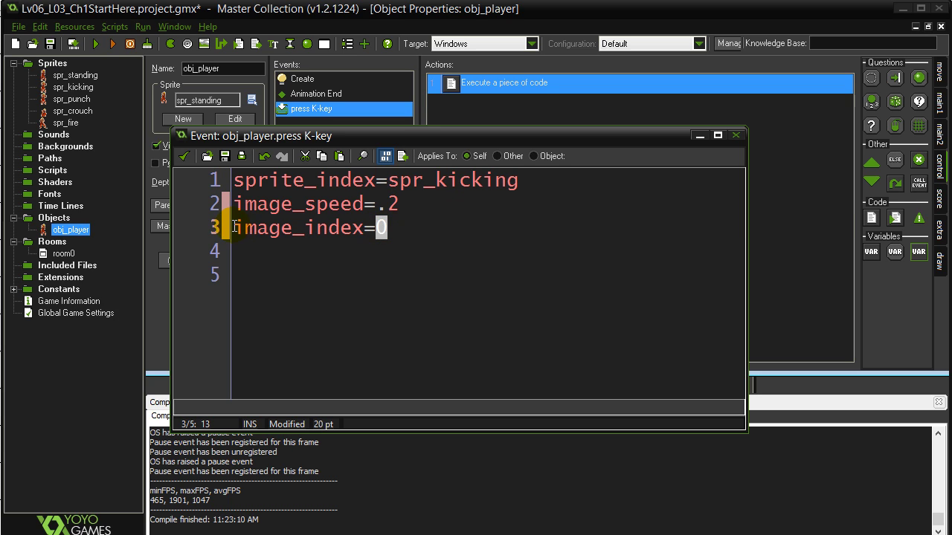
{"action": "left_click_drag", "start_coordinate": [234, 229], "coordinate": [352, 229]}
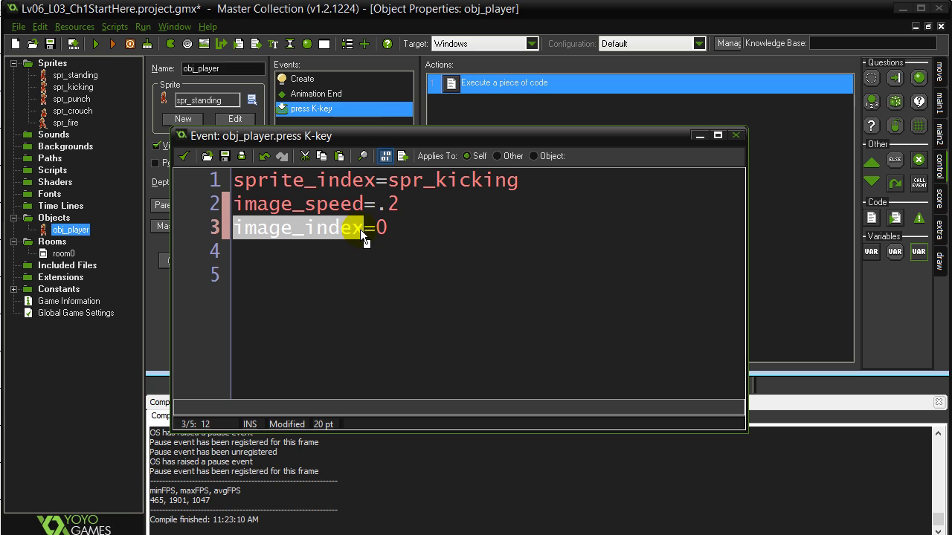
{"action": "left_click", "coordinate": [184, 157]}
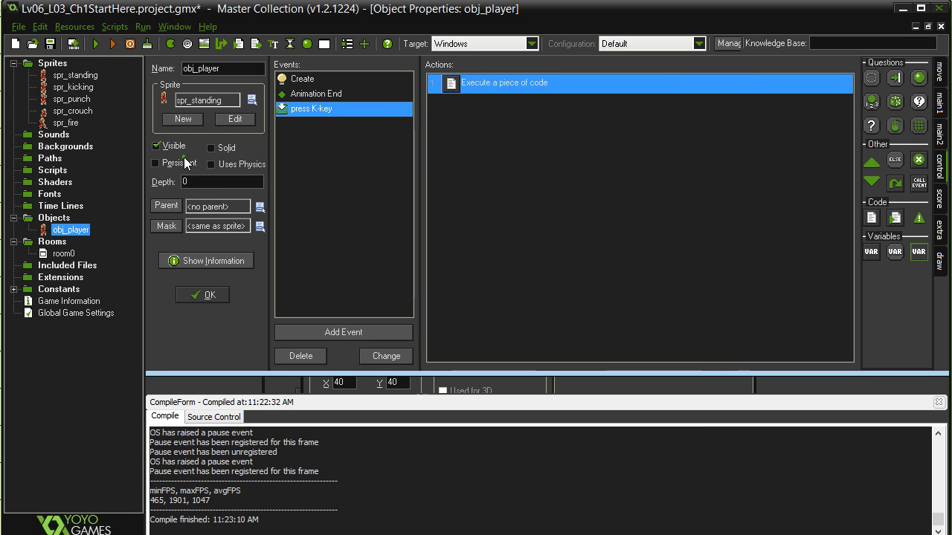
- Add image_index=0 below image_speed=.2 in the Animation End code, after spr_standing
{"action": "left_click", "coordinate": [315, 94]}
{"action": "double_click", "coordinate": [452, 86]}
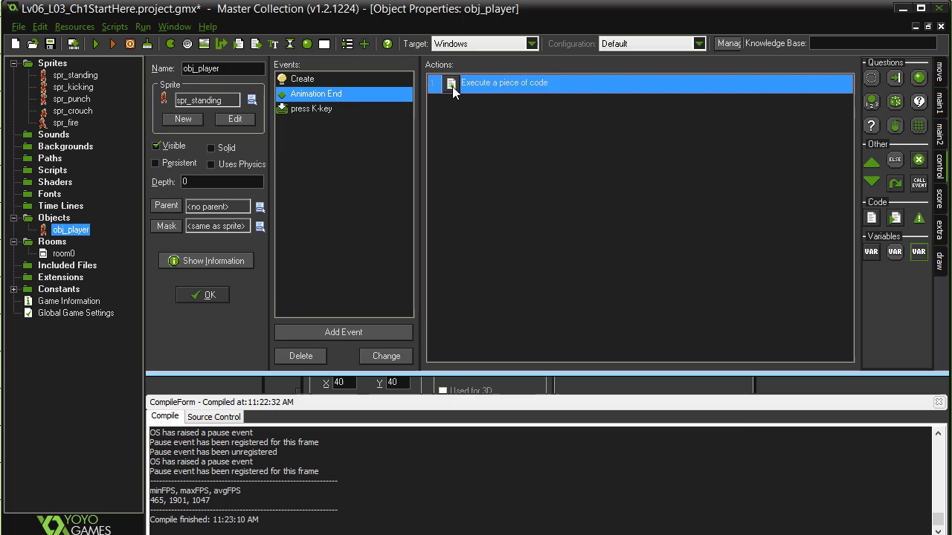
{"action": "left_click", "coordinate": [414, 229]}
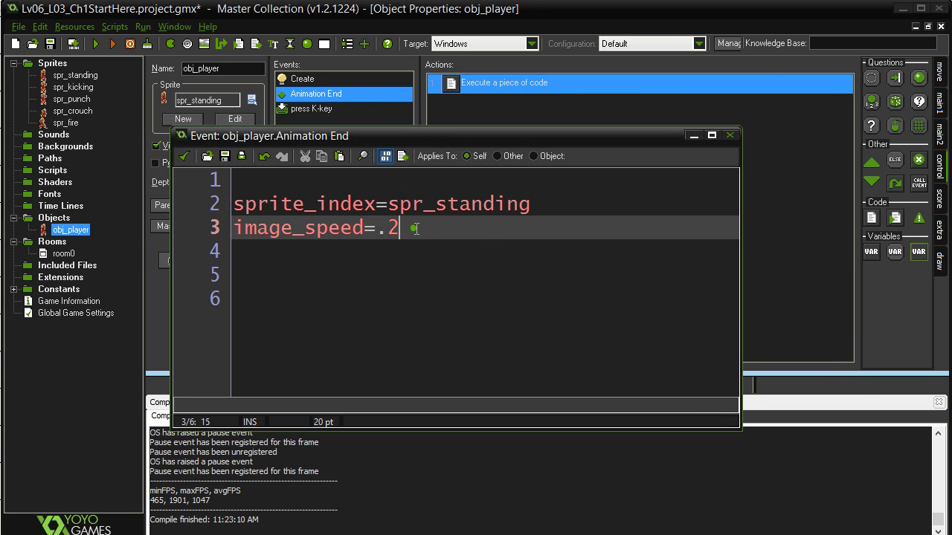
{"action": "key", "text": "Return"}
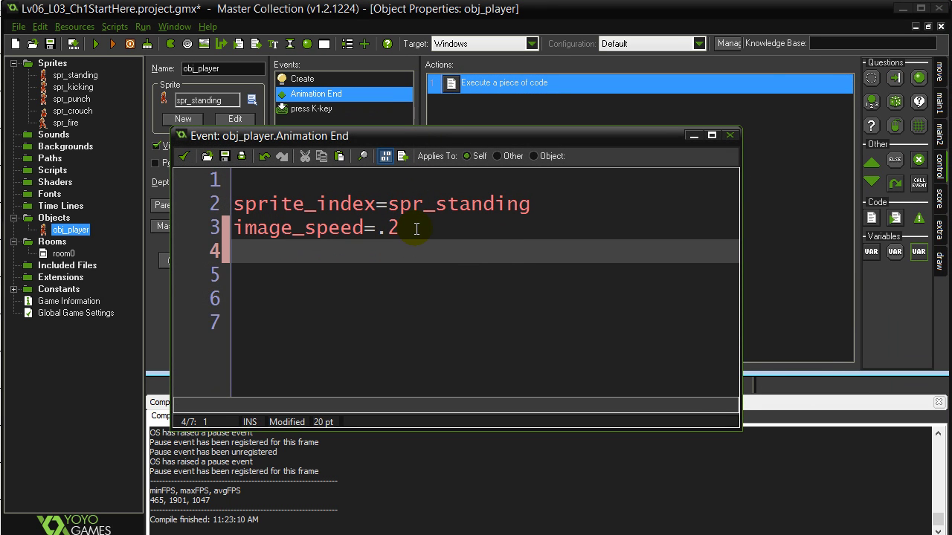
{"action": "type", "text": "im"}
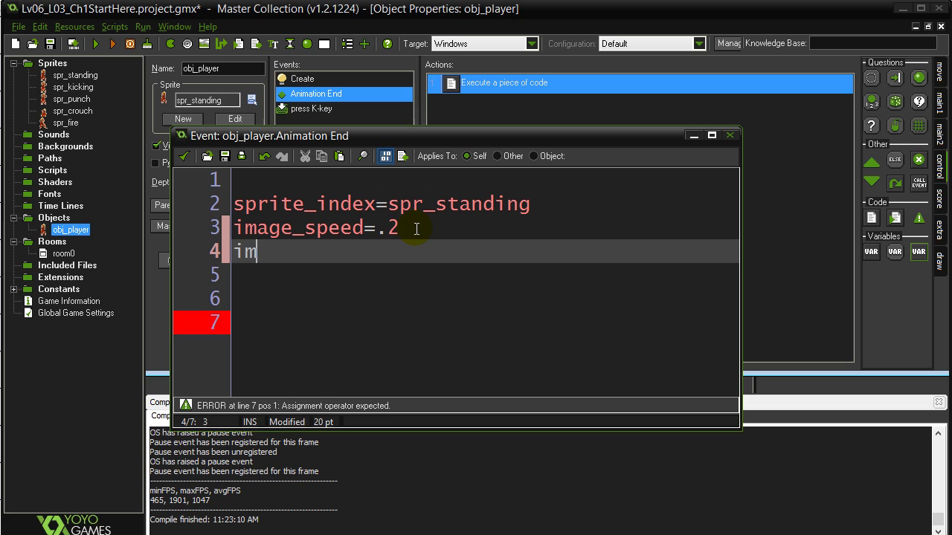
{"action": "type", "text": "age_index="}
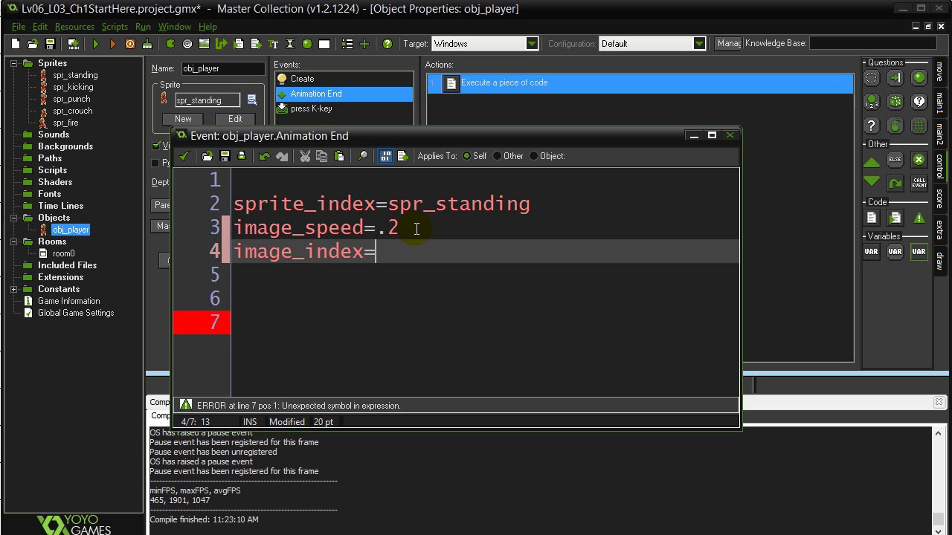
{"action": "type", "text": "0"}
{"action": "key", "text": "Return"}
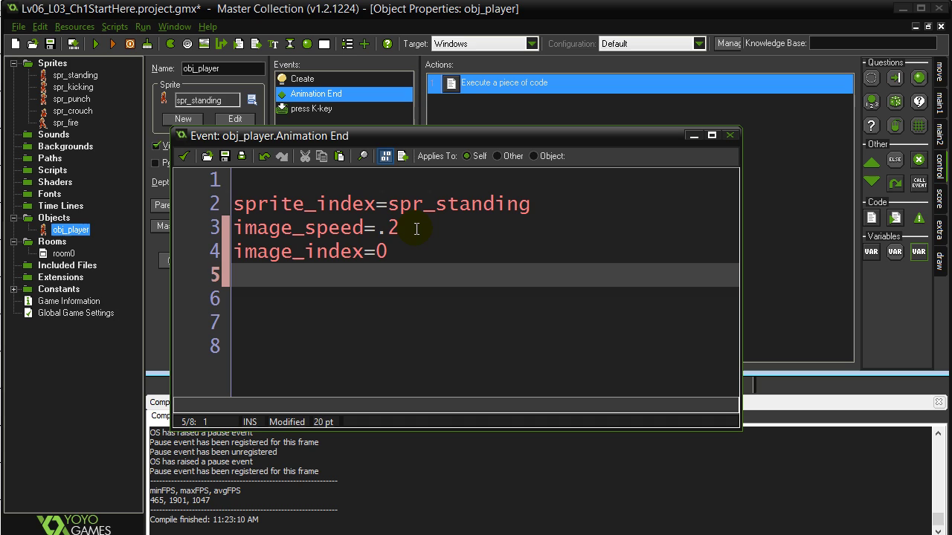
{"action": "double_click", "coordinate": [461, 208]}
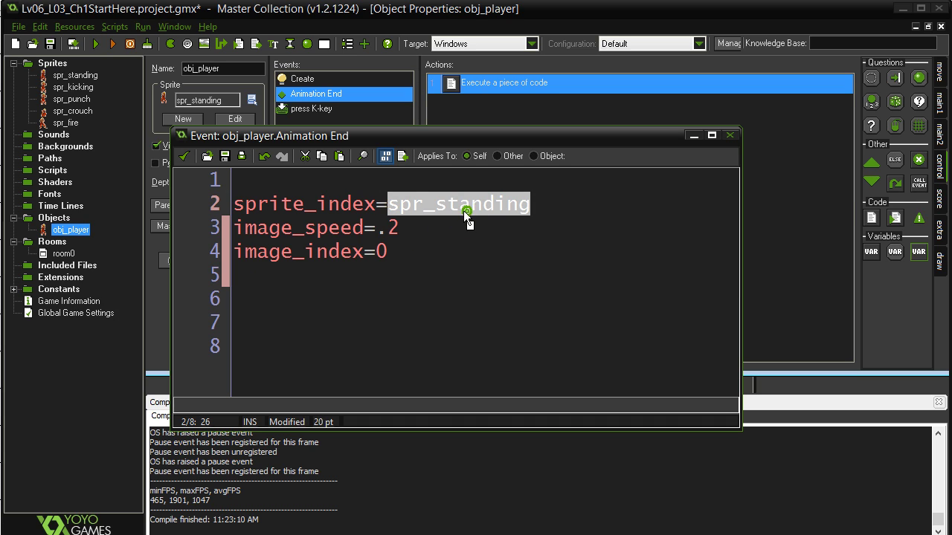
{"action": "left_click", "coordinate": [388, 252]}
{"action": "left_click_drag", "start_coordinate": [387, 252], "coordinate": [377, 253]}
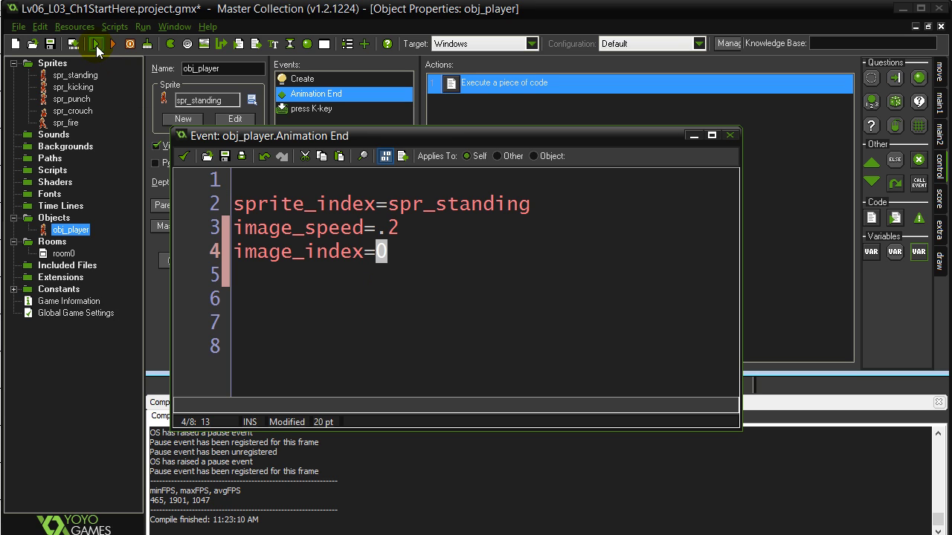
- Run the game and trigger the kick six times with Space to check the full animation
{"action": "left_click", "coordinate": [96, 45]}
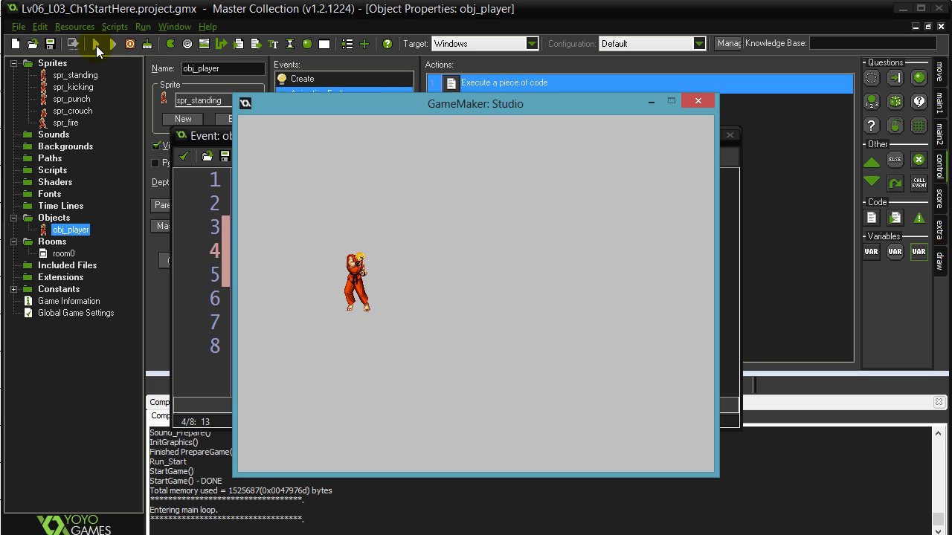
{"action": "key", "text": "space"}
{"action": "key", "text": "space"}
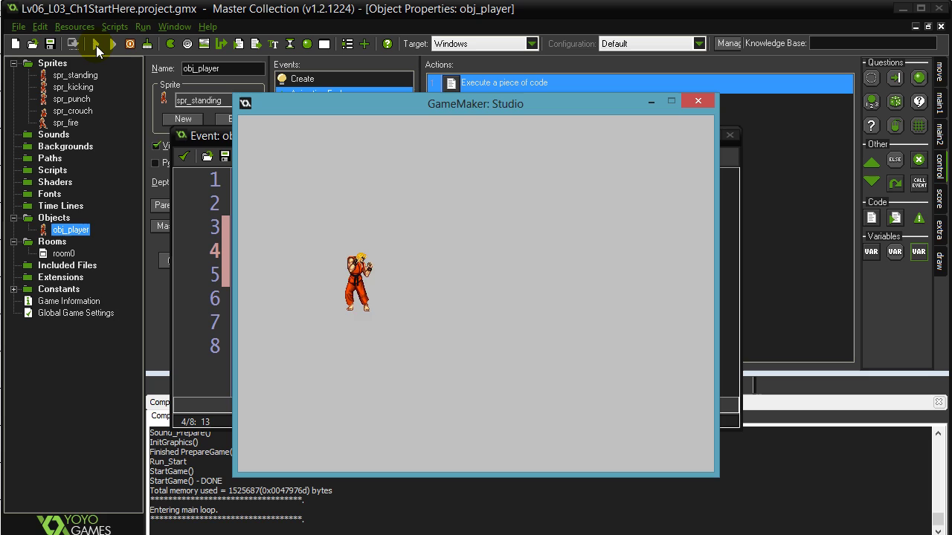
{"action": "key", "text": "space"}
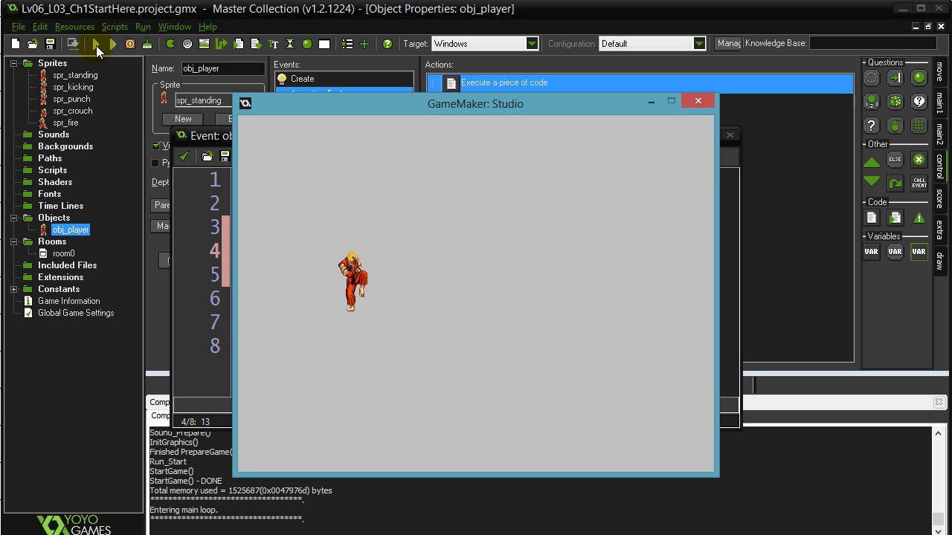
{"action": "key", "text": "space"}
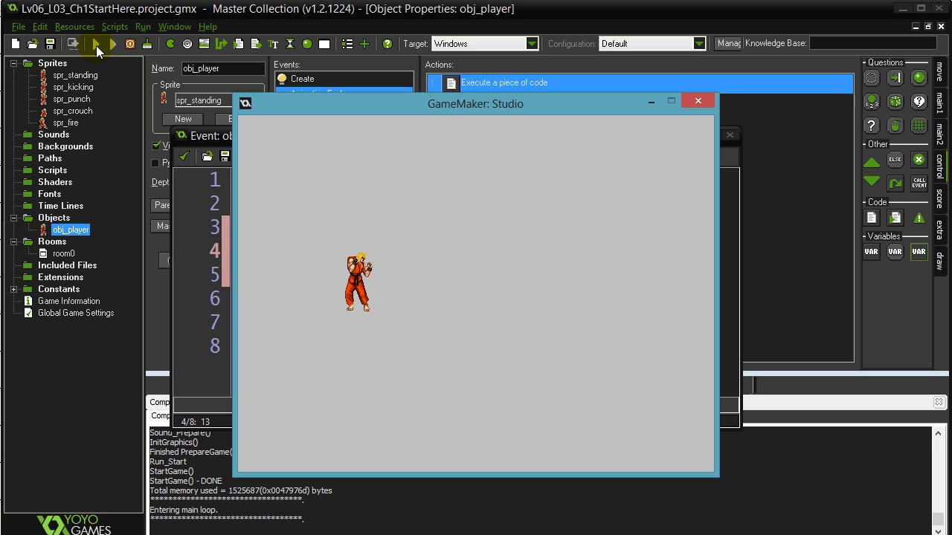
{"action": "key", "text": "space"}
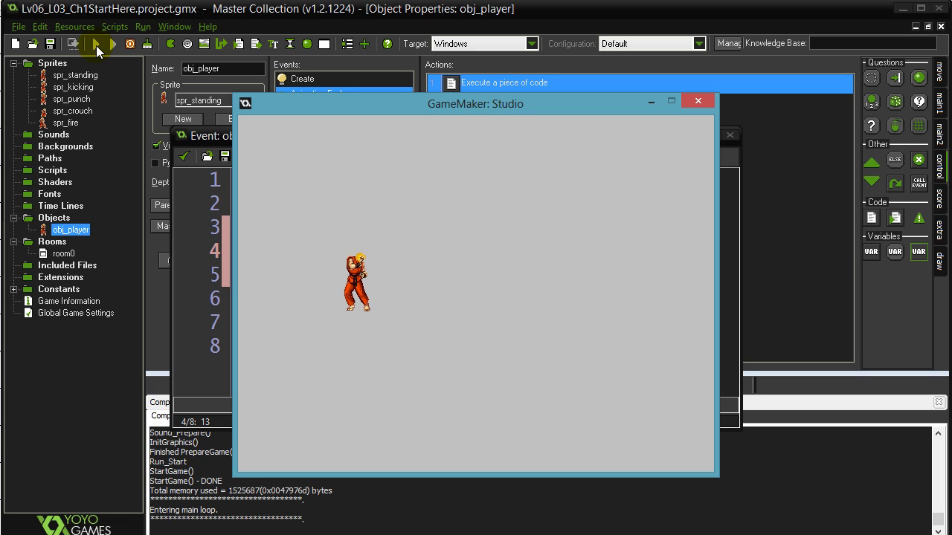
{"action": "key", "text": "space"}
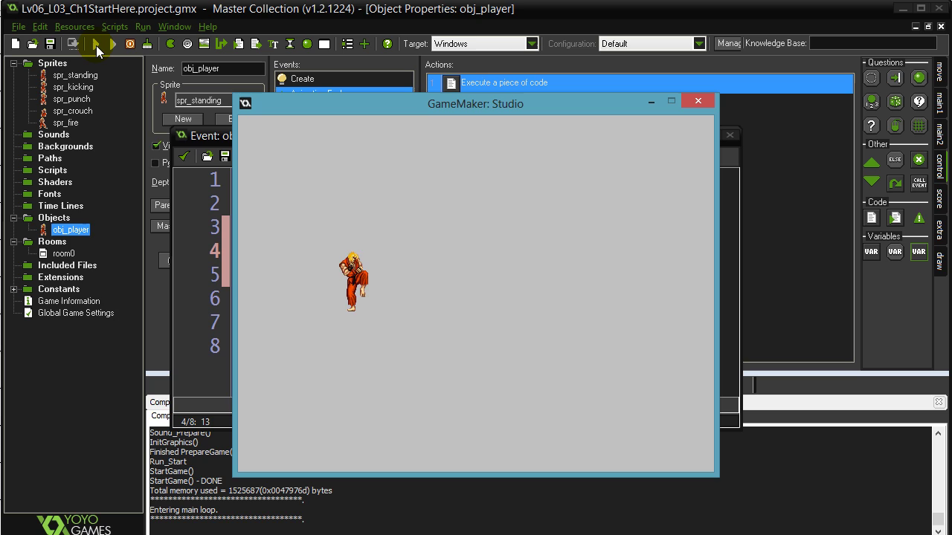
{"action": "key", "text": "space"}
{"action": "key", "text": "space"}
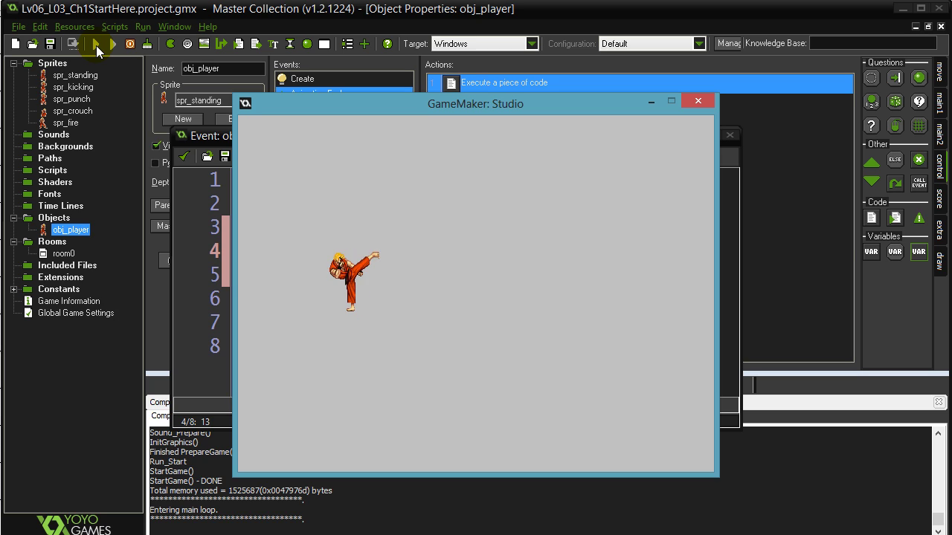